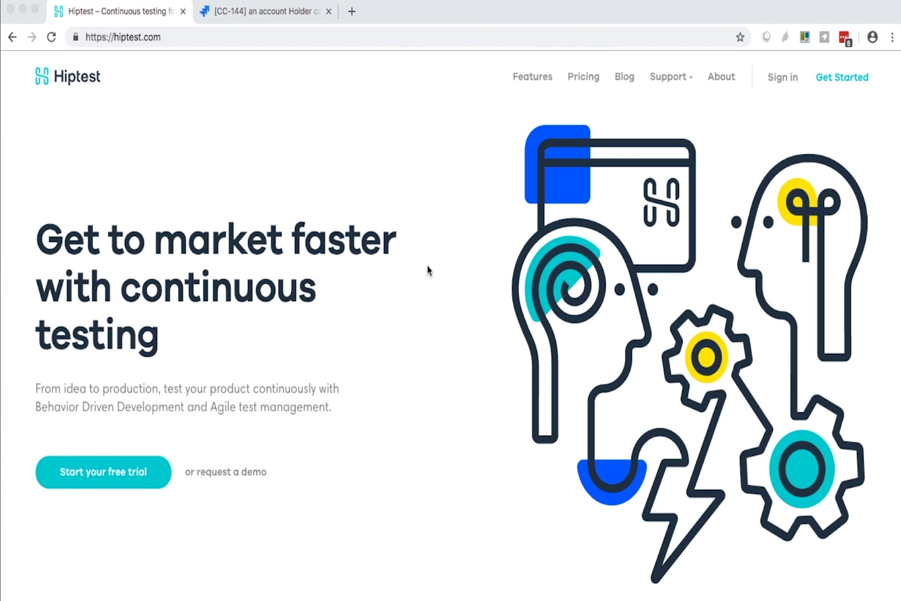
- Sign in, reach the project's scenarios, and carry the scenario address over to story CC-144
click(777, 82)
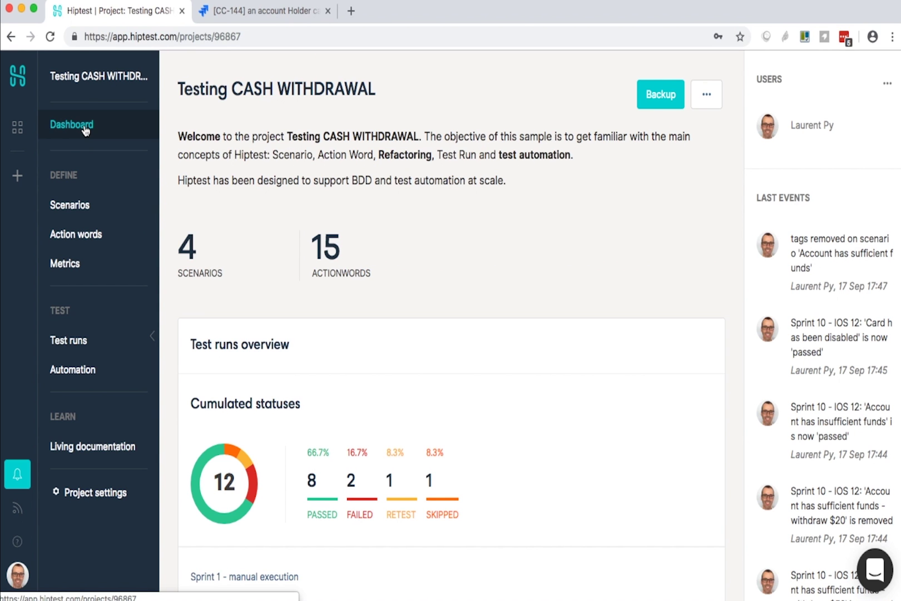
click(77, 205)
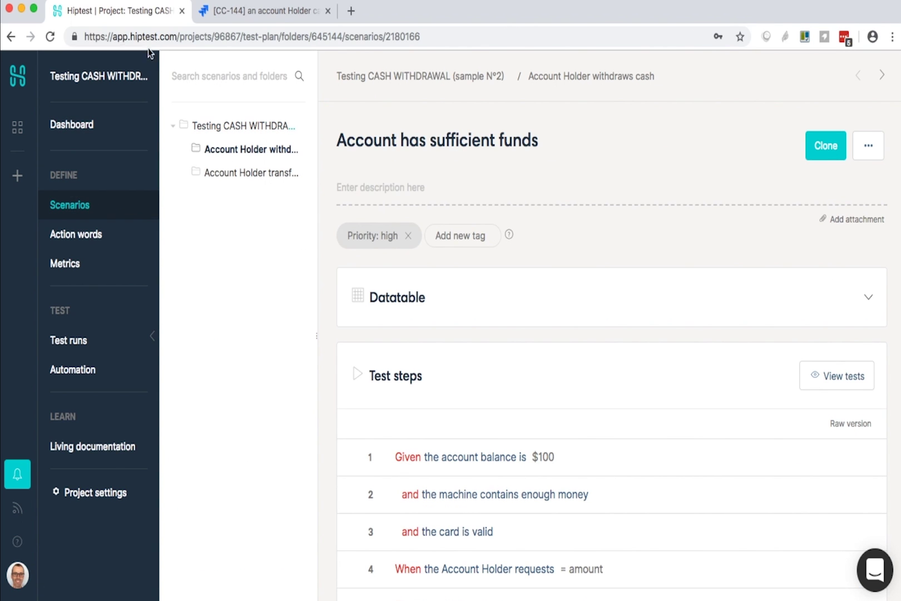
drag(74, 37, 543, 303)
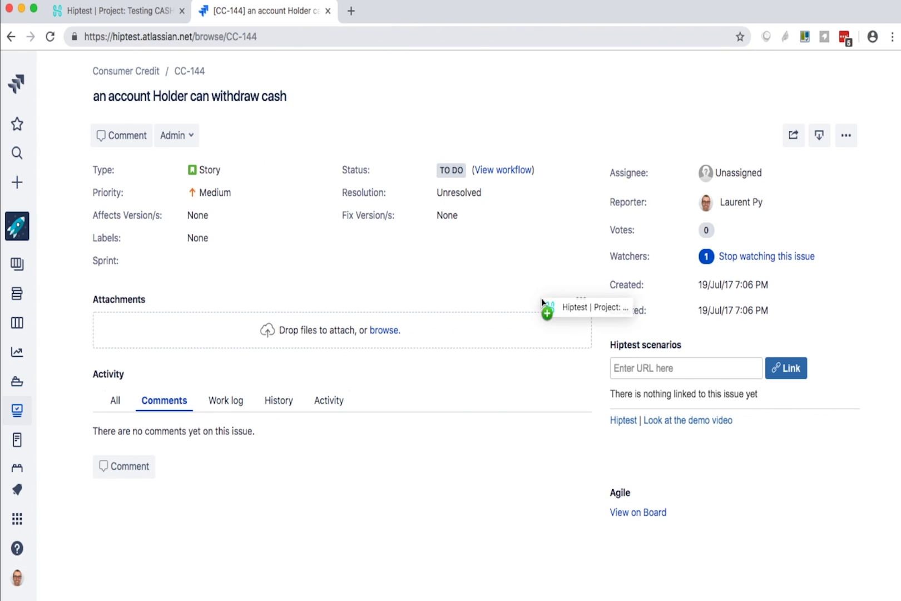
- Link the 'Account has sufficient funds' scenario URL to Jira story CC-144 and view it in Hiptest
drag(542, 303, 669, 373)
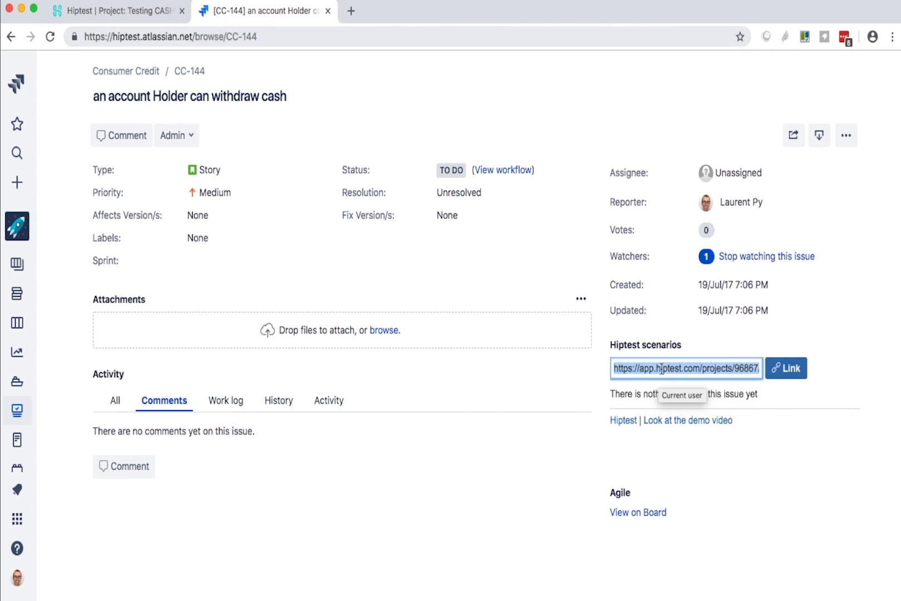
click(806, 364)
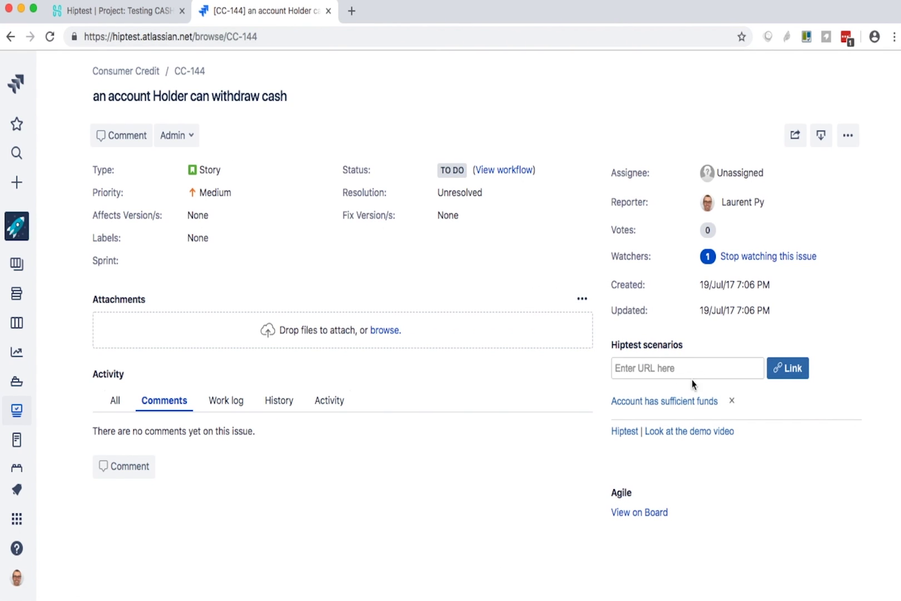
click(659, 403)
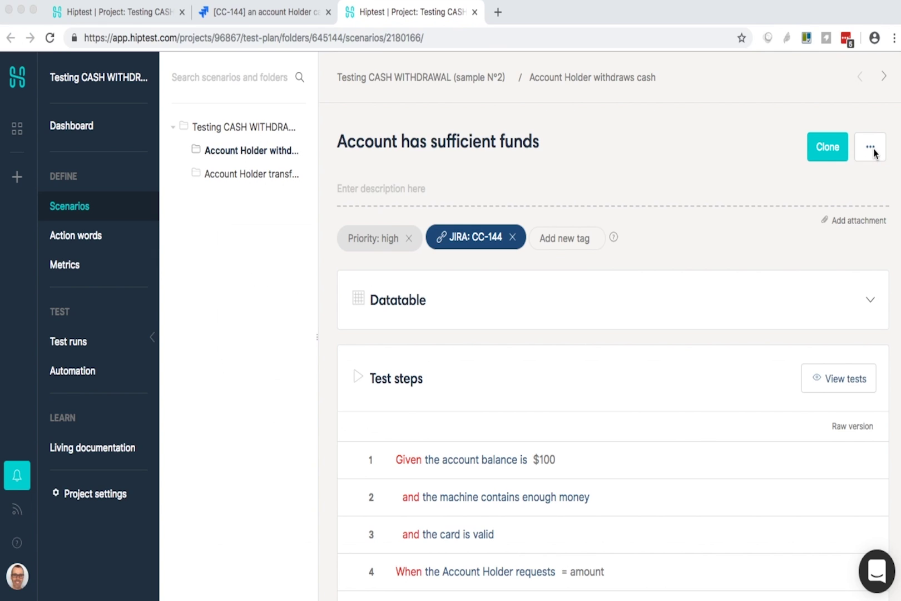
- Add the scenario to the Sprint 10 - IOS 12 test run
click(872, 150)
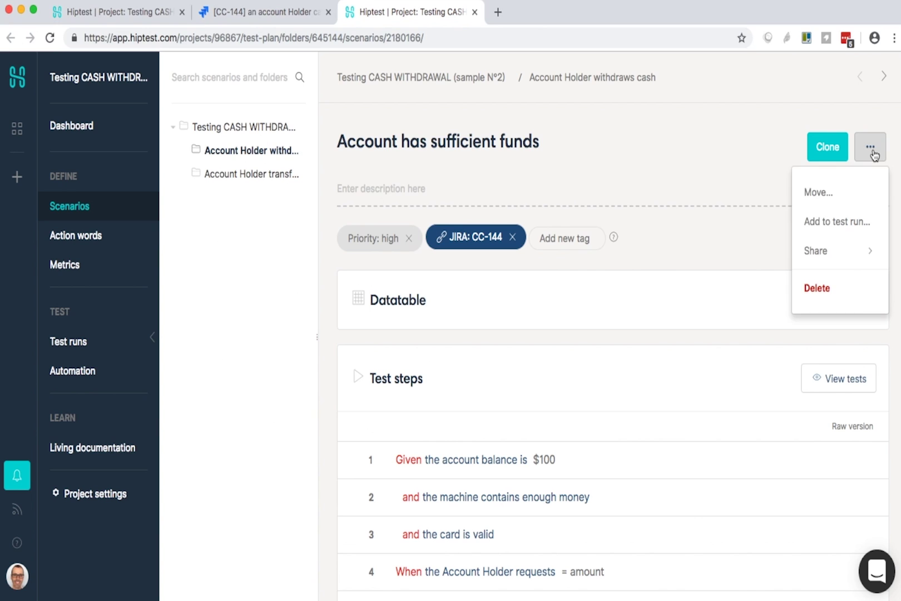
click(858, 223)
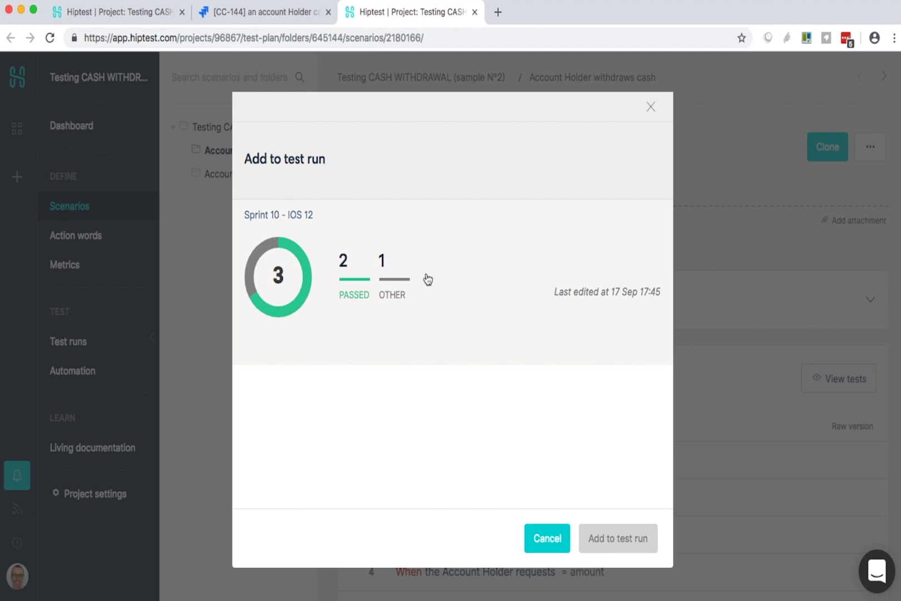
click(451, 258)
- Confirm the test run addition, mark steps 1–3 passed and step 4 (Account Holder requests $100) failed
click(626, 542)
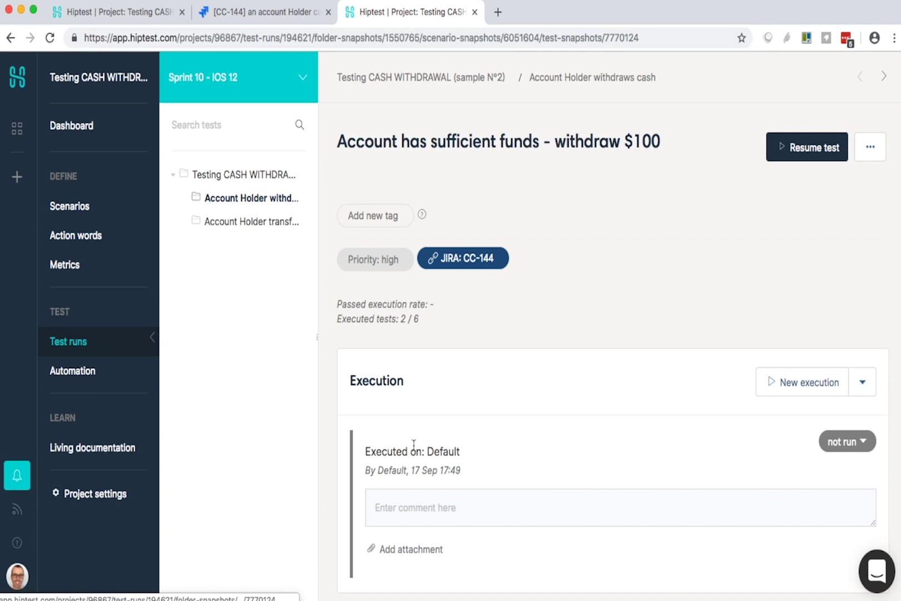
scroll(436, 423, down, 1)
scroll(437, 423, down, 2)
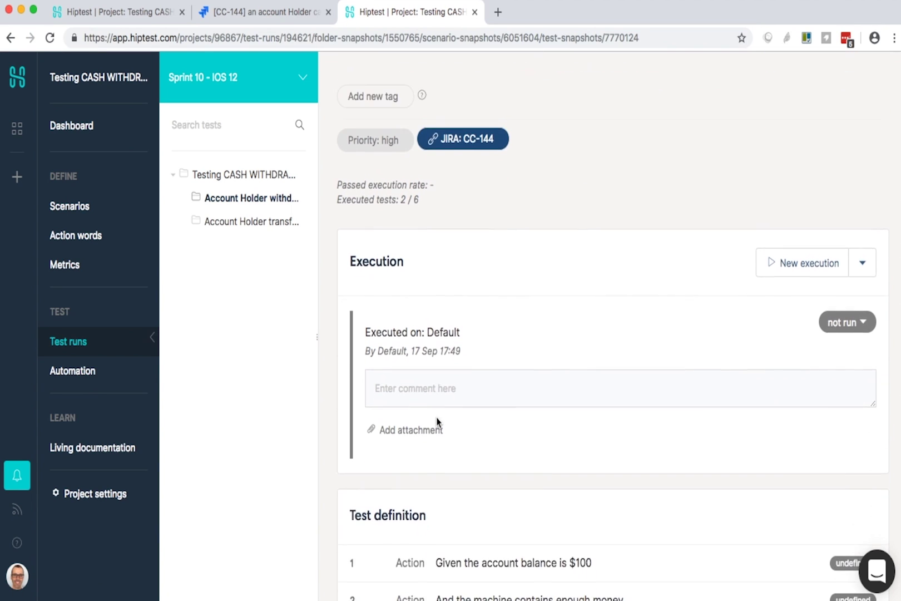
scroll(437, 423, down, 2)
scroll(437, 422, down, 3)
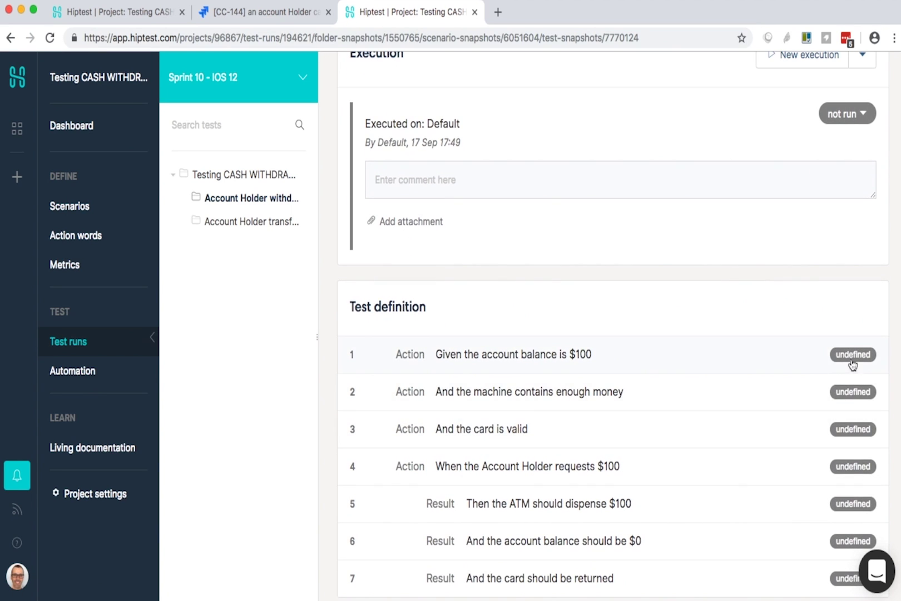
click(858, 355)
click(858, 392)
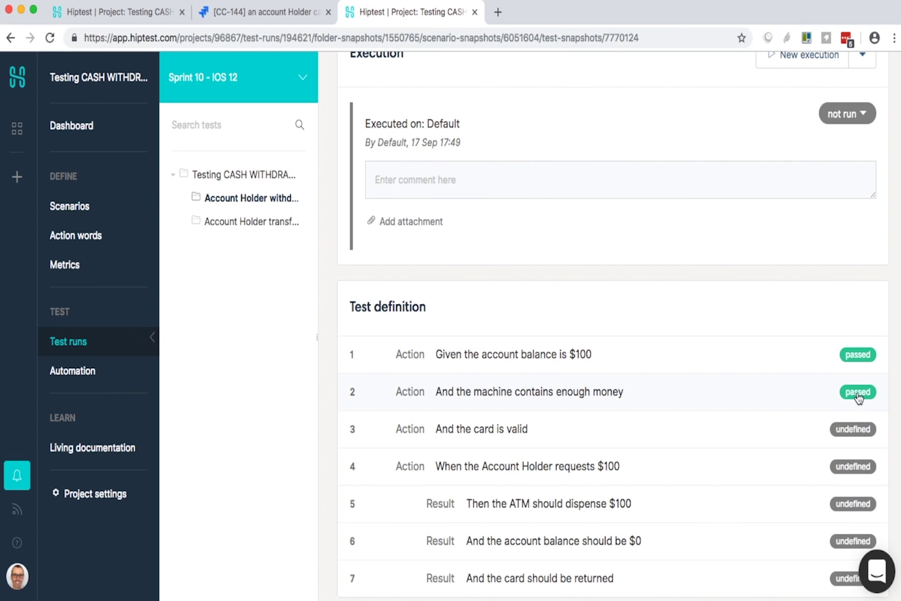
click(858, 430)
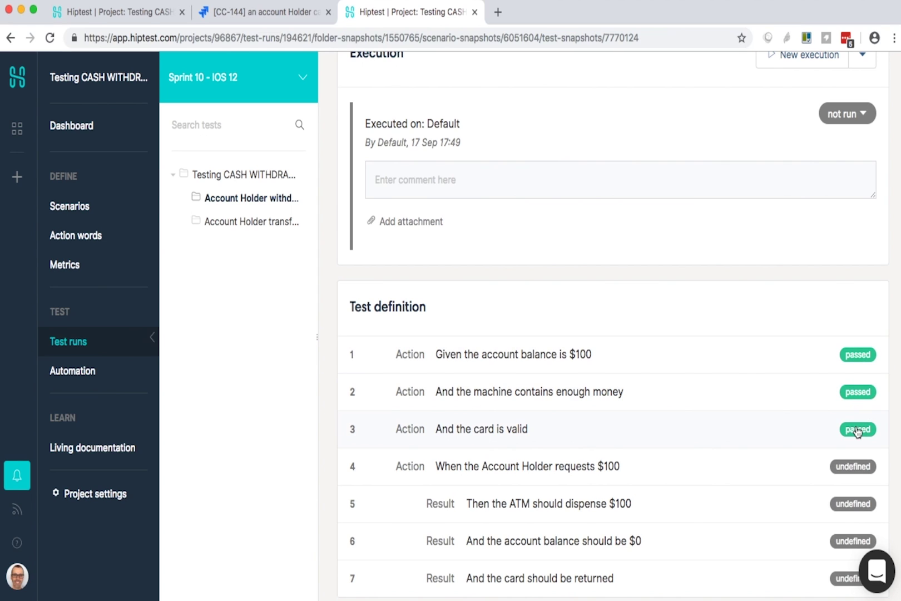
click(859, 468)
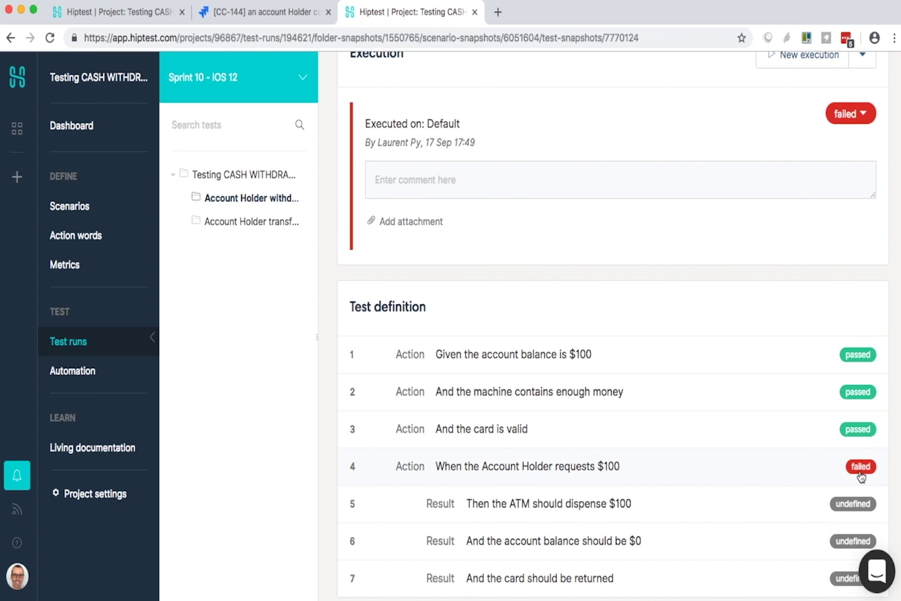
scroll(817, 303, up, 3)
scroll(817, 304, up, 1)
scroll(817, 304, up, 3)
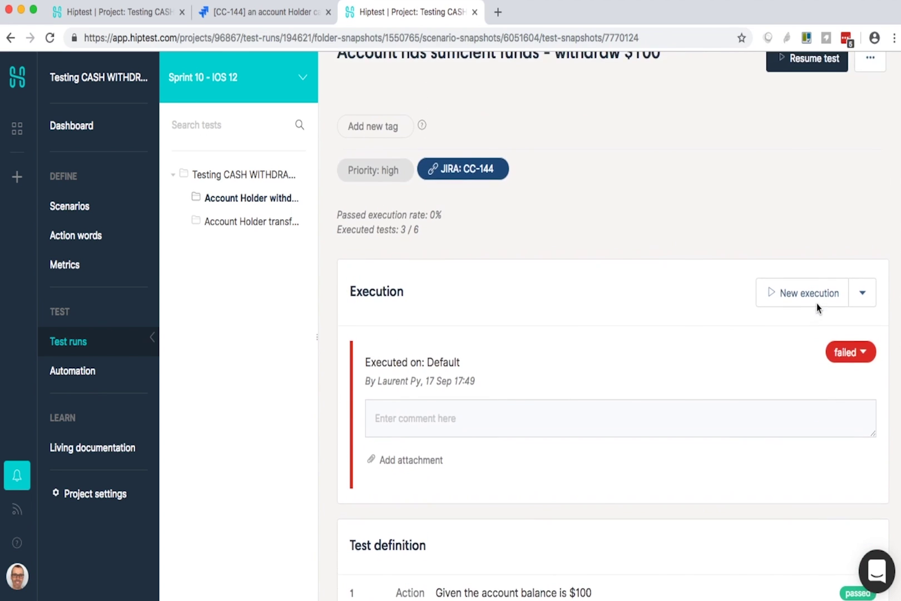
scroll(817, 303, up, 2)
- Raise Jira bug CC-176 'Cash wasn't delivered' for the failed test and view it in Jira
click(870, 147)
click(853, 248)
text(Ca)
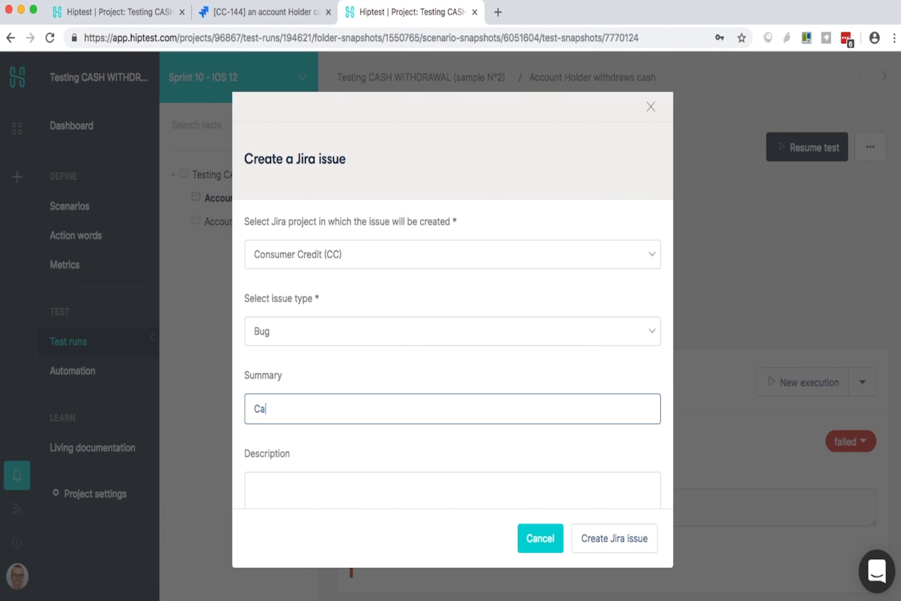
text(sh wasn)
text('t delivered)
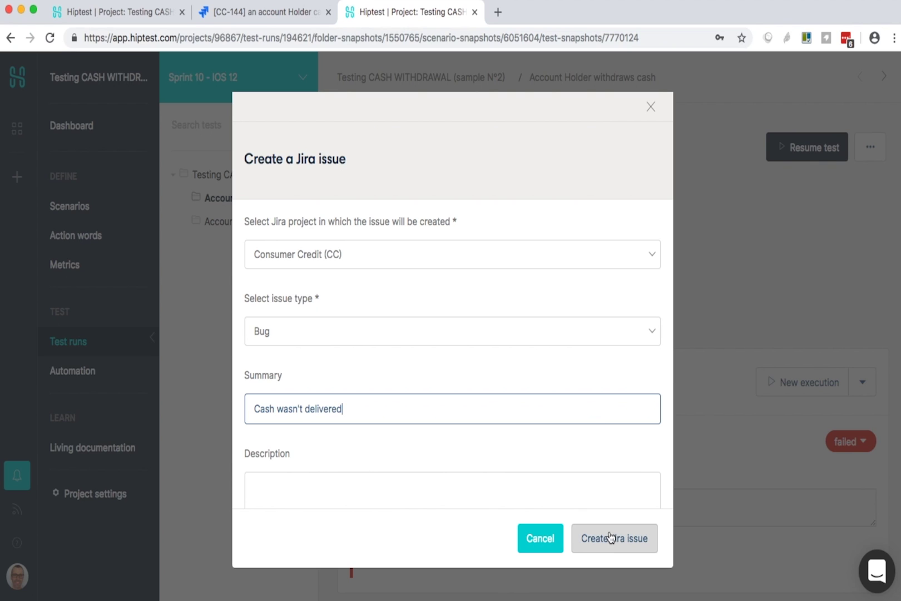
click(610, 537)
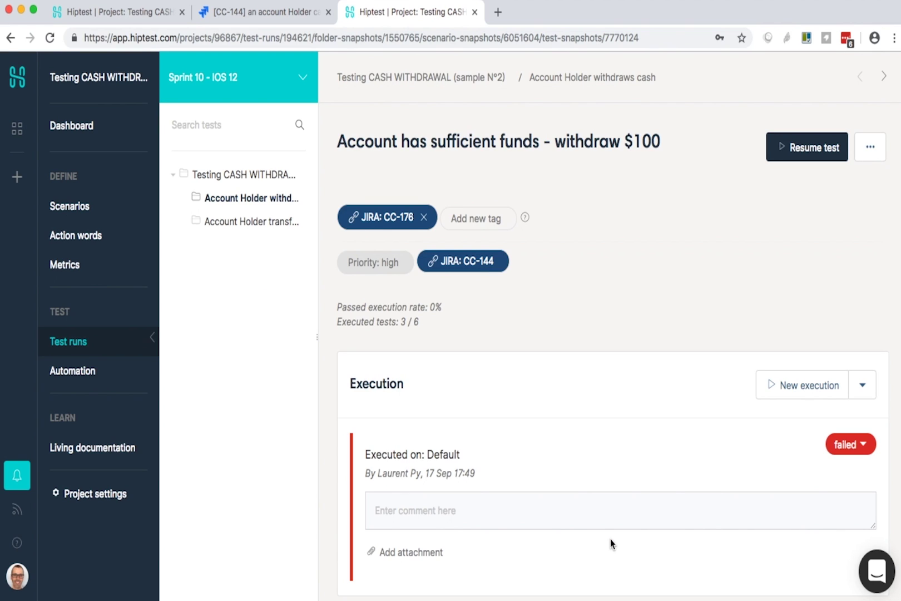
click(390, 218)
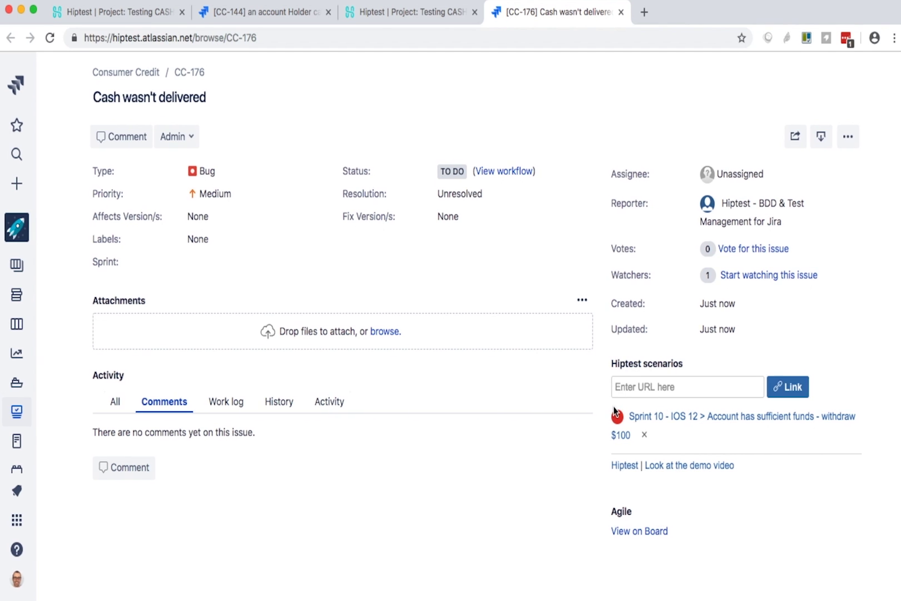
- Back in the test run, change the execution result to passed and recheck bug CC-176 in Jira
key(ctrl+shift+Tab)
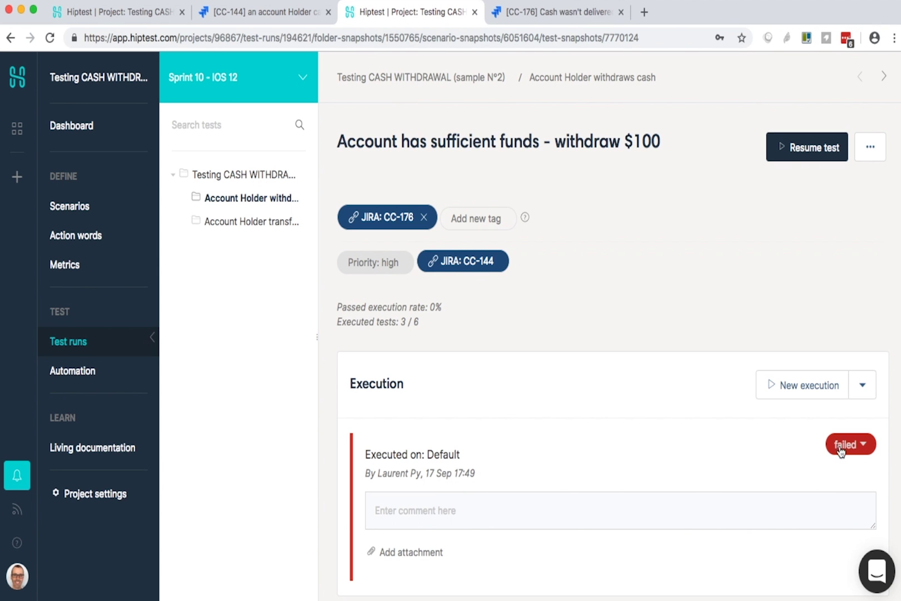
click(841, 447)
click(803, 483)
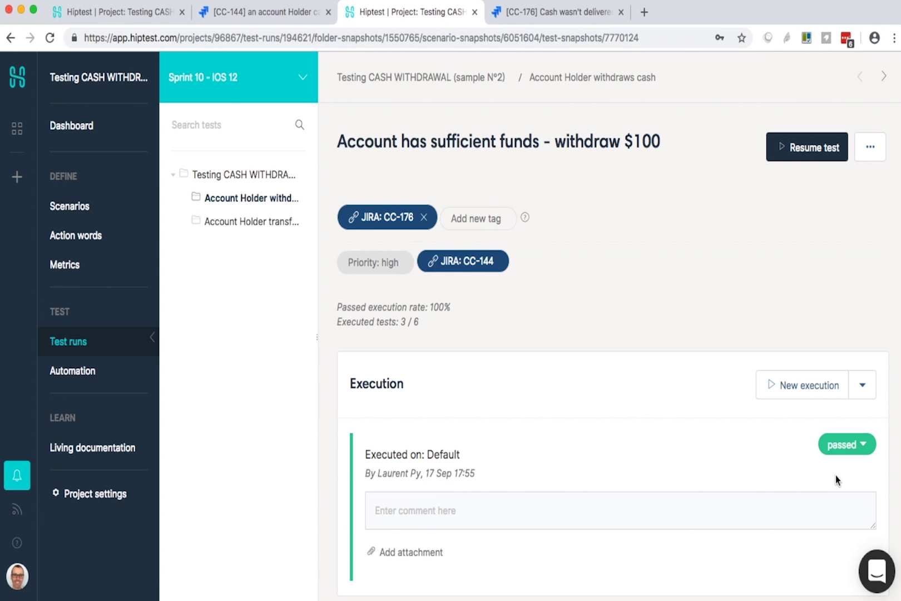
click(355, 220)
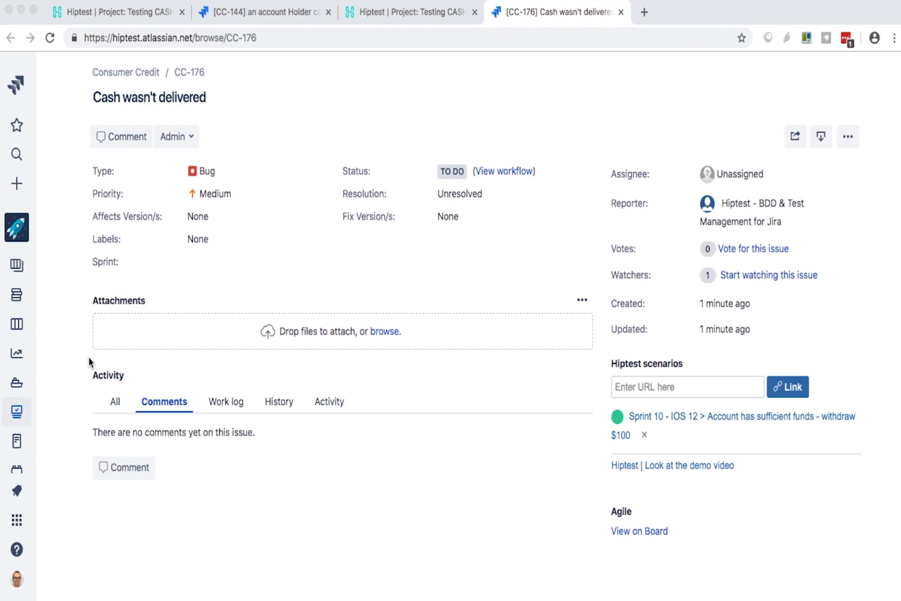
- Show the Hiptest traceability matrix report for the Consumer Credit project
click(15, 354)
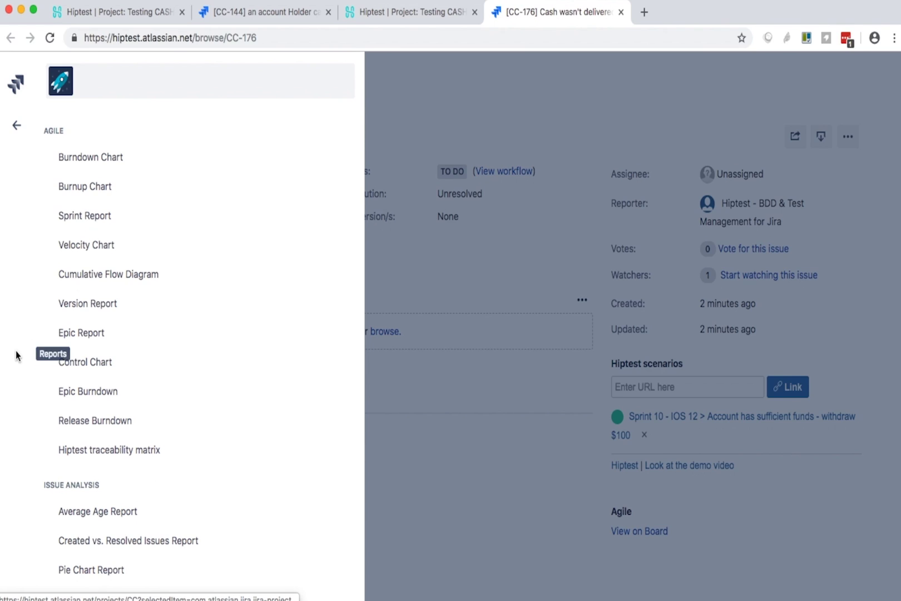
click(74, 450)
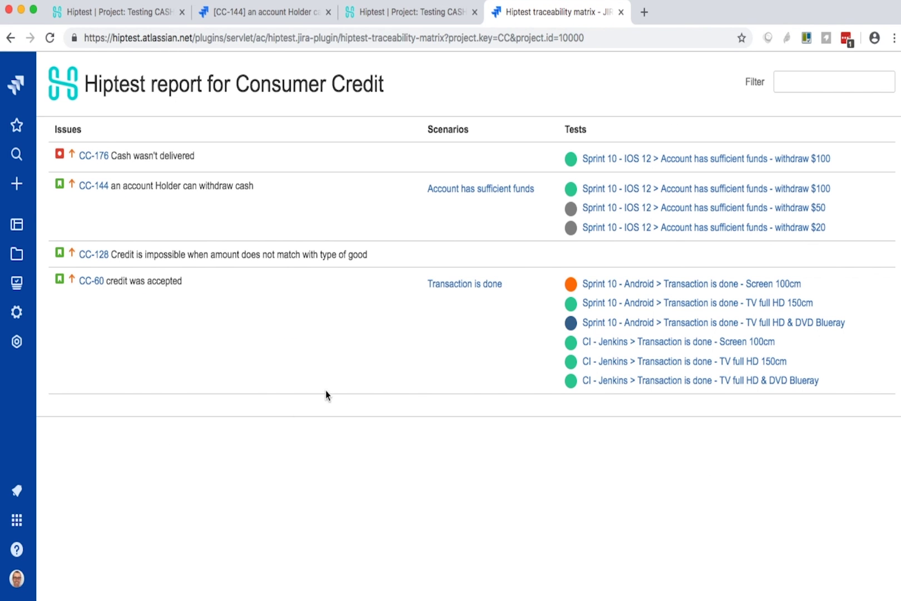